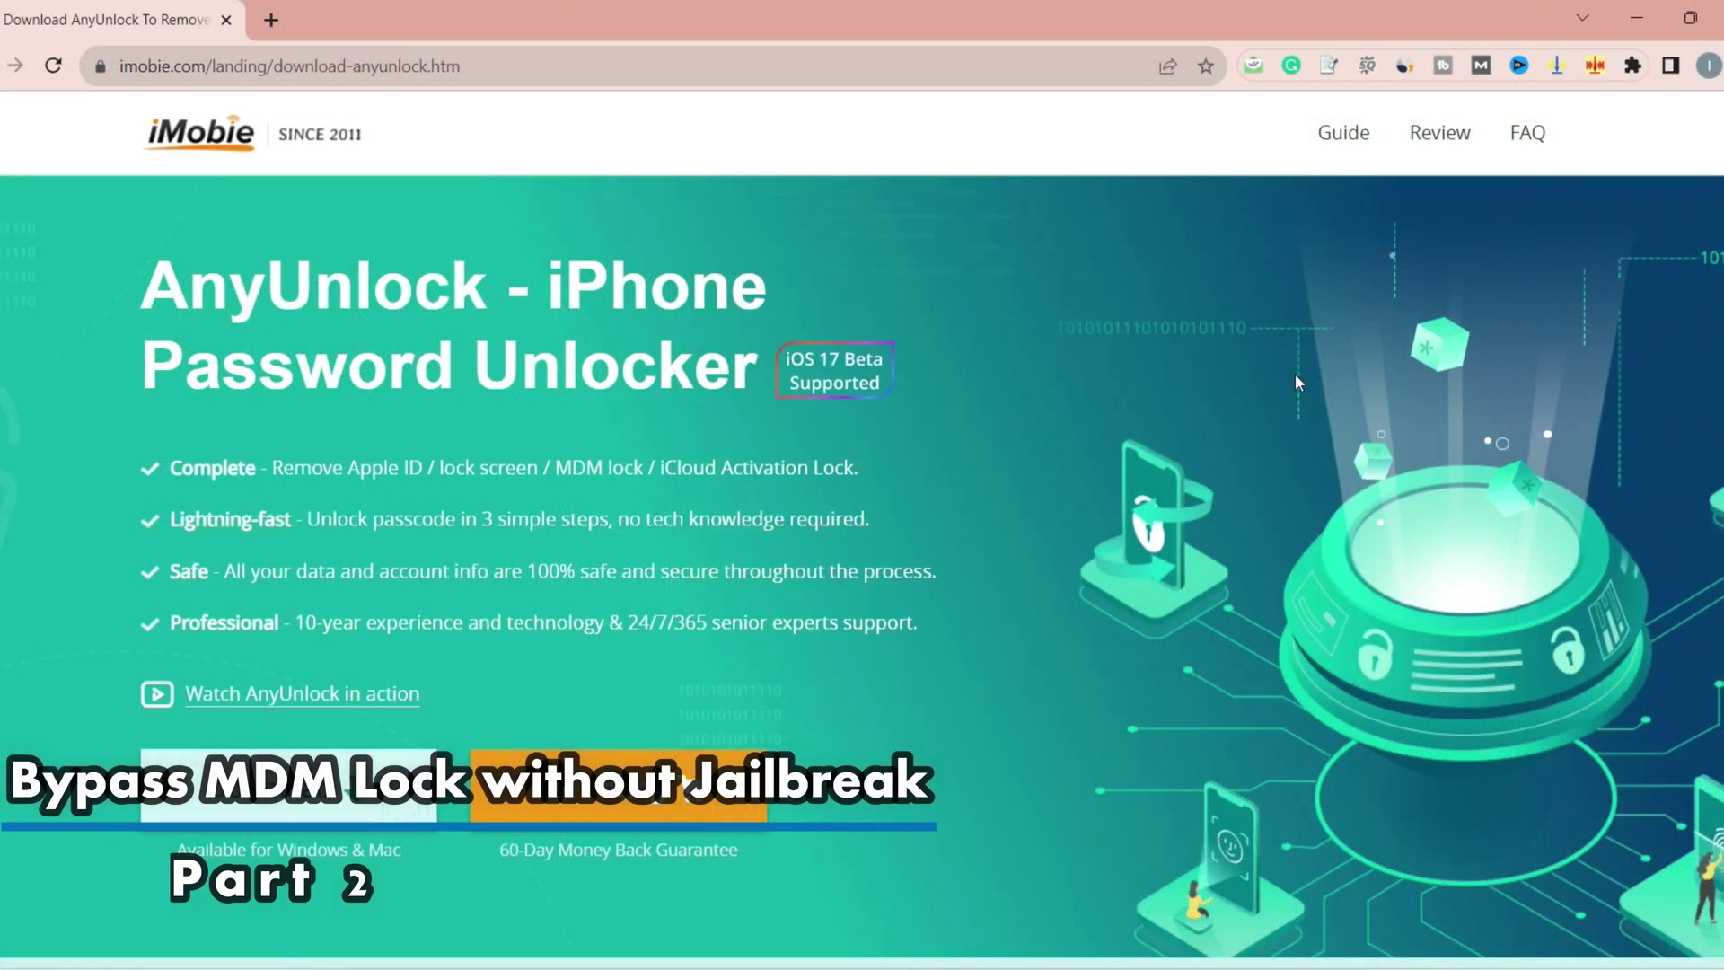
scroll(1295, 374, "down", 2)
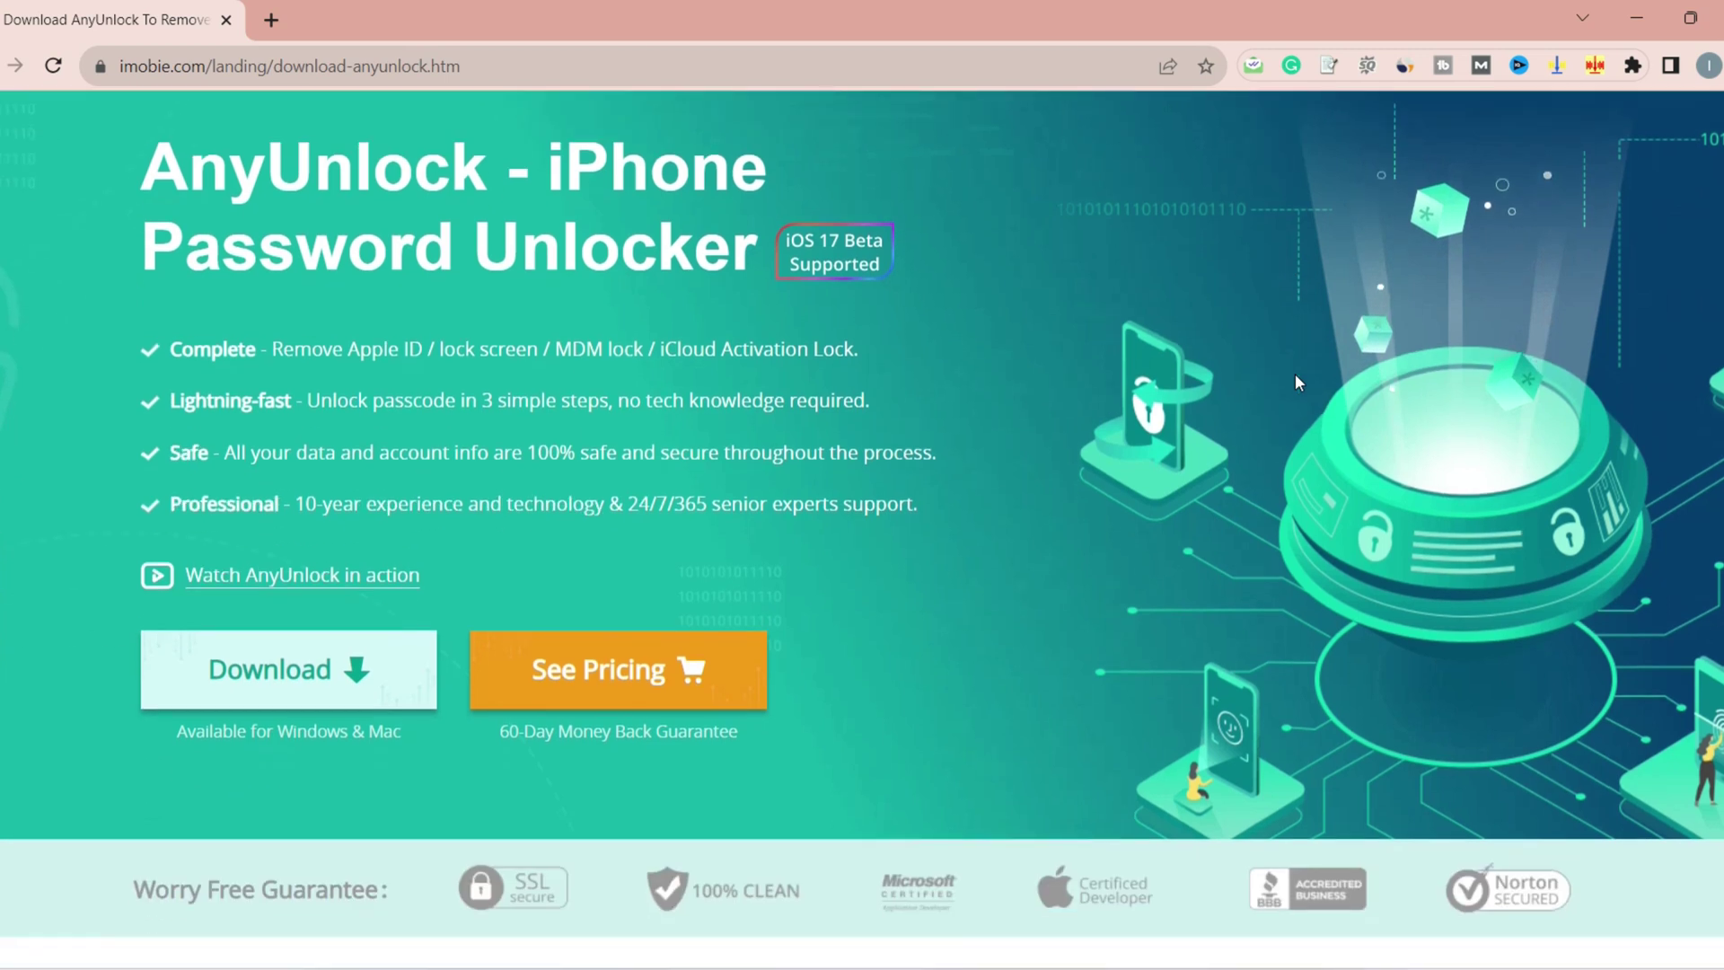
scroll(1295, 374, "down", 2)
scroll(1295, 373, "down", 3)
scroll(1295, 375, "down", 3)
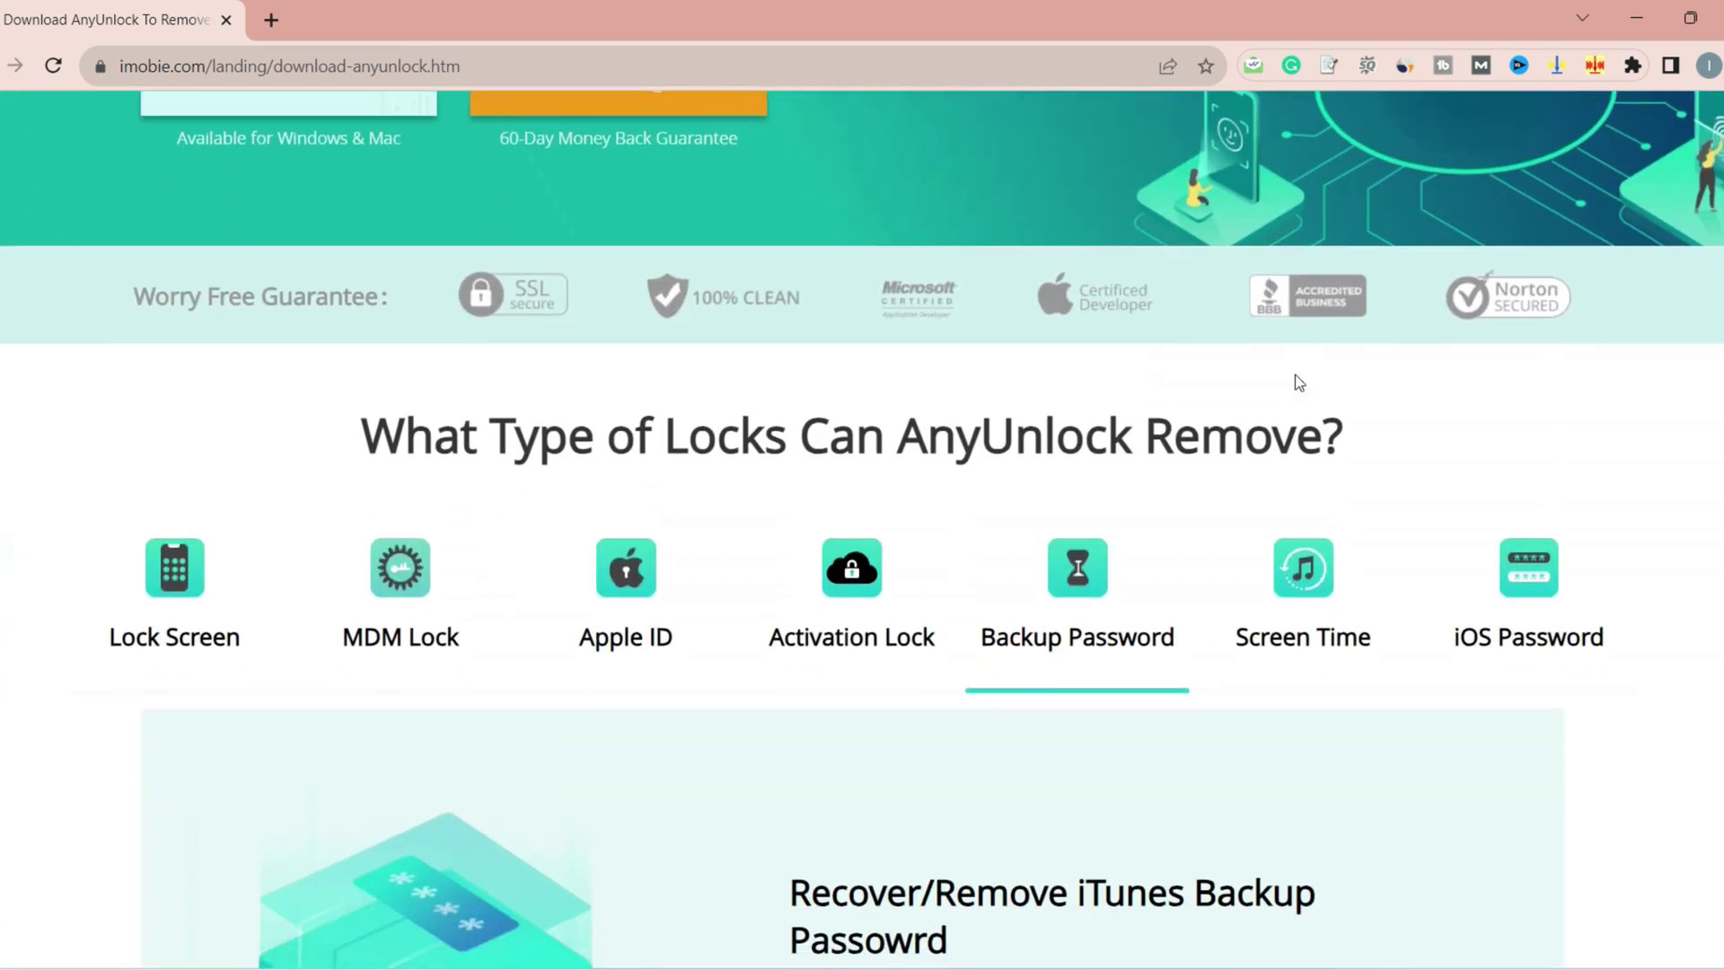
scroll(1295, 375, "down", 2)
Read the Screen Time, Lock Screen and MDM Lock descriptions on the iMobie page
left_click(1297, 384)
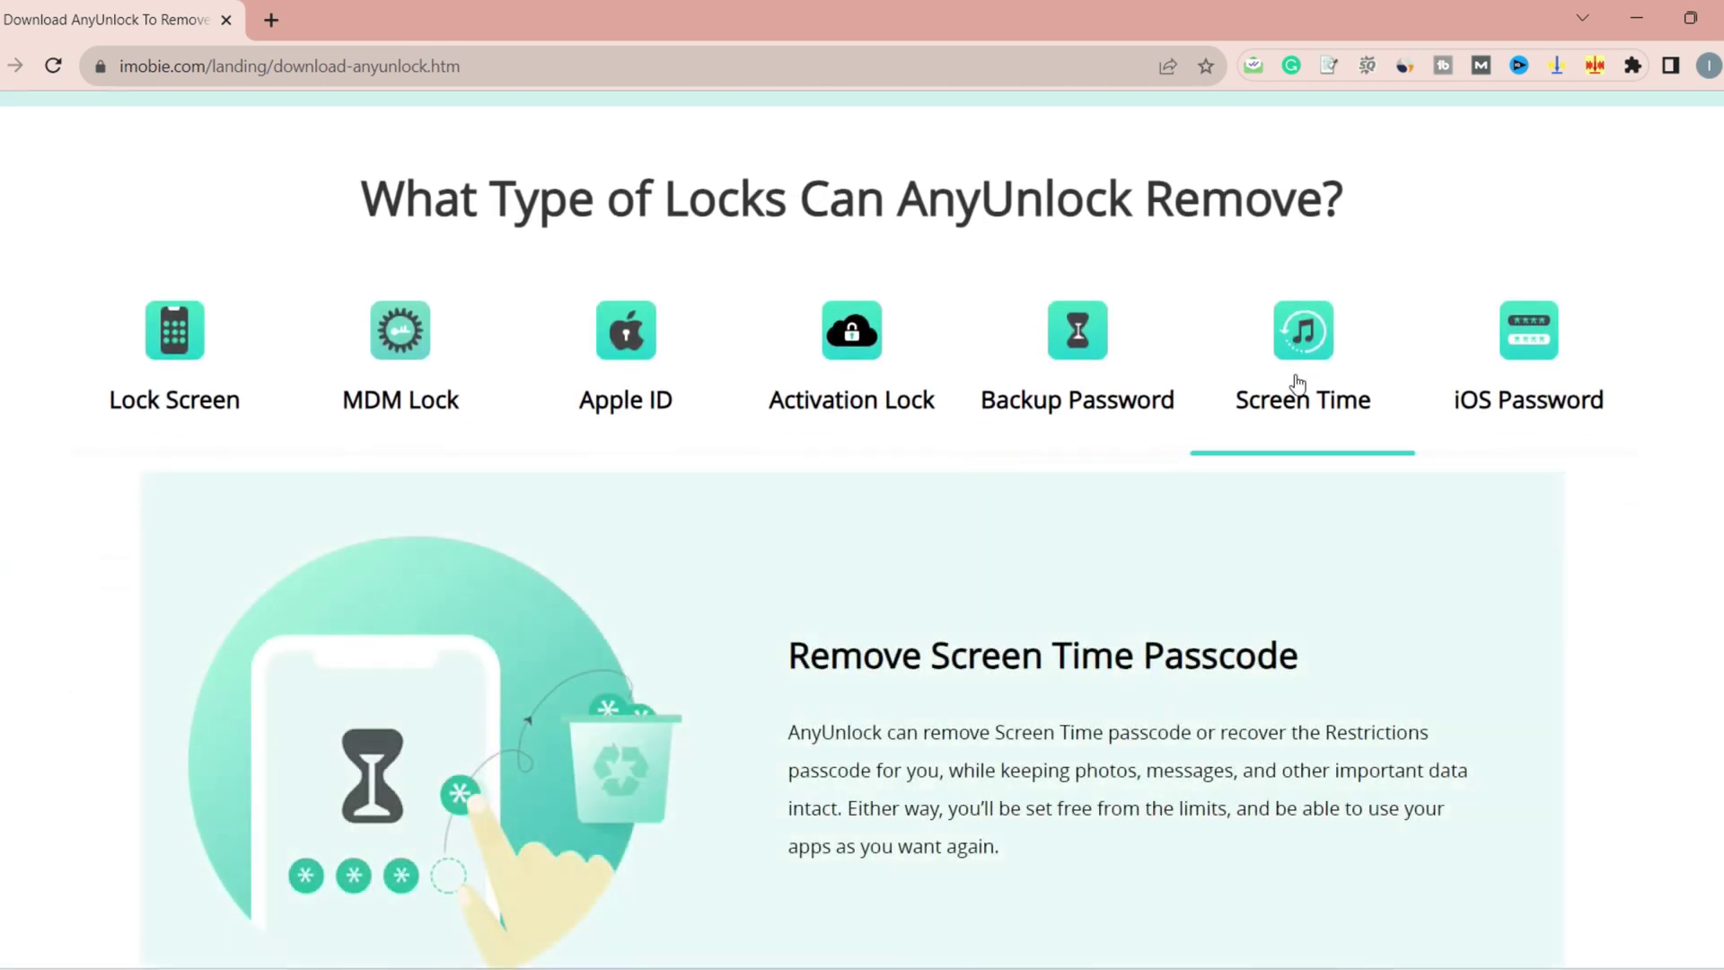
left_click(215, 386)
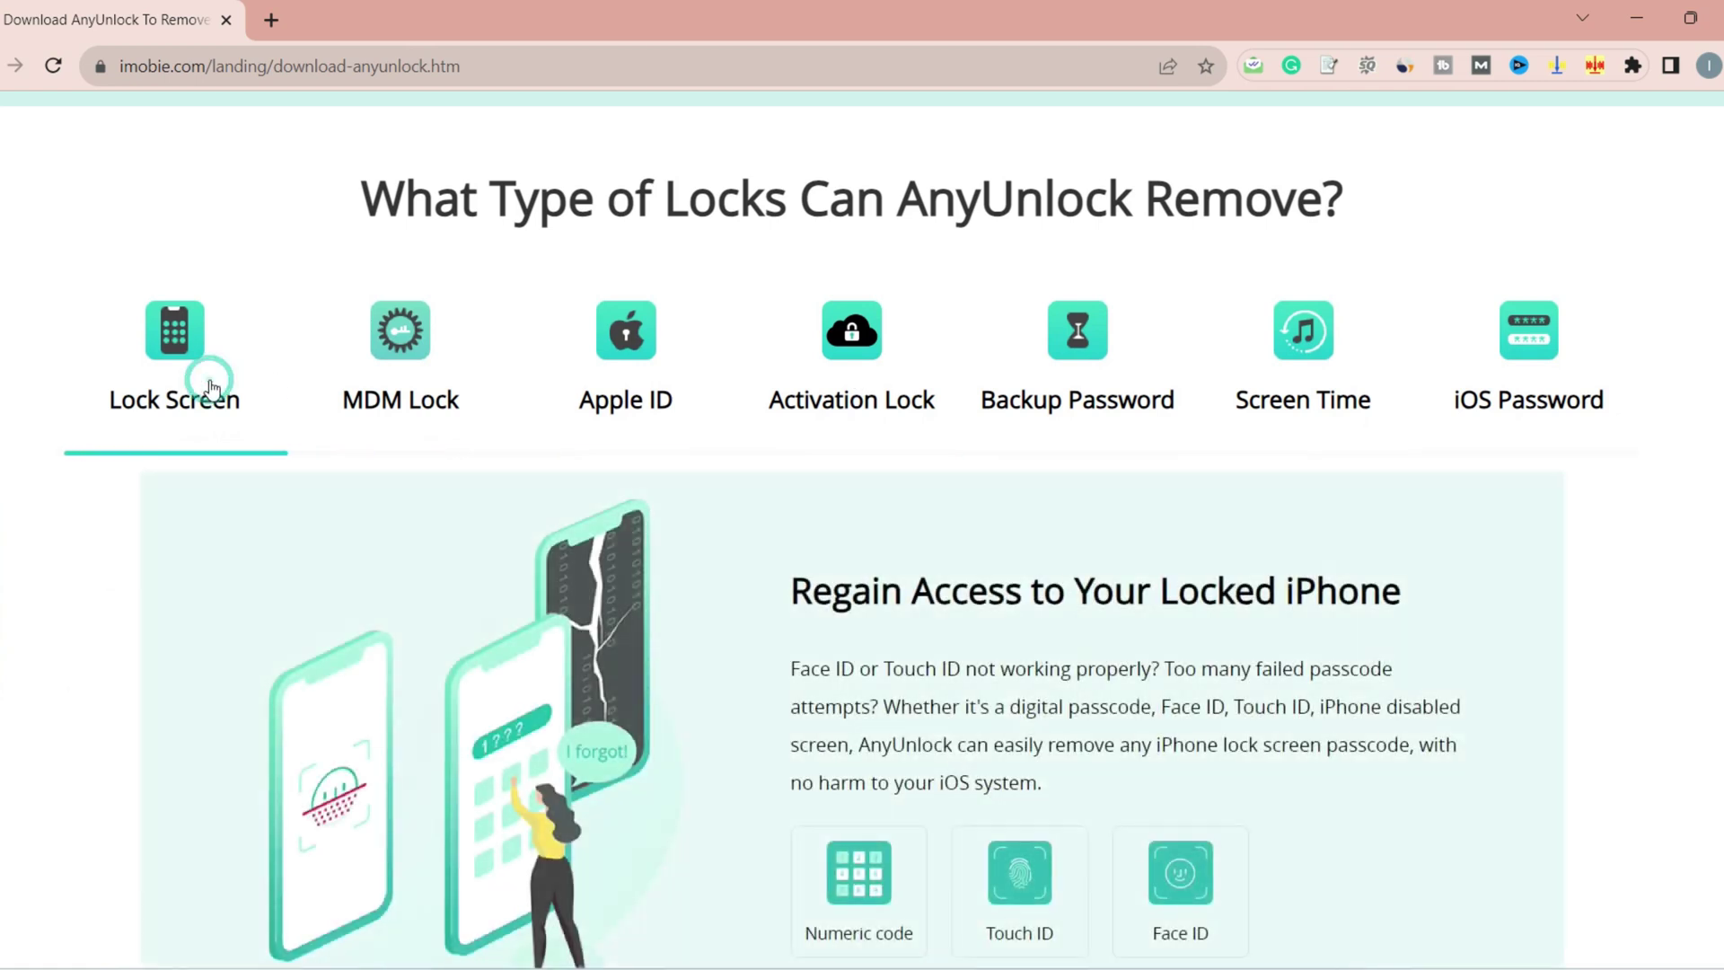
left_click(399, 411)
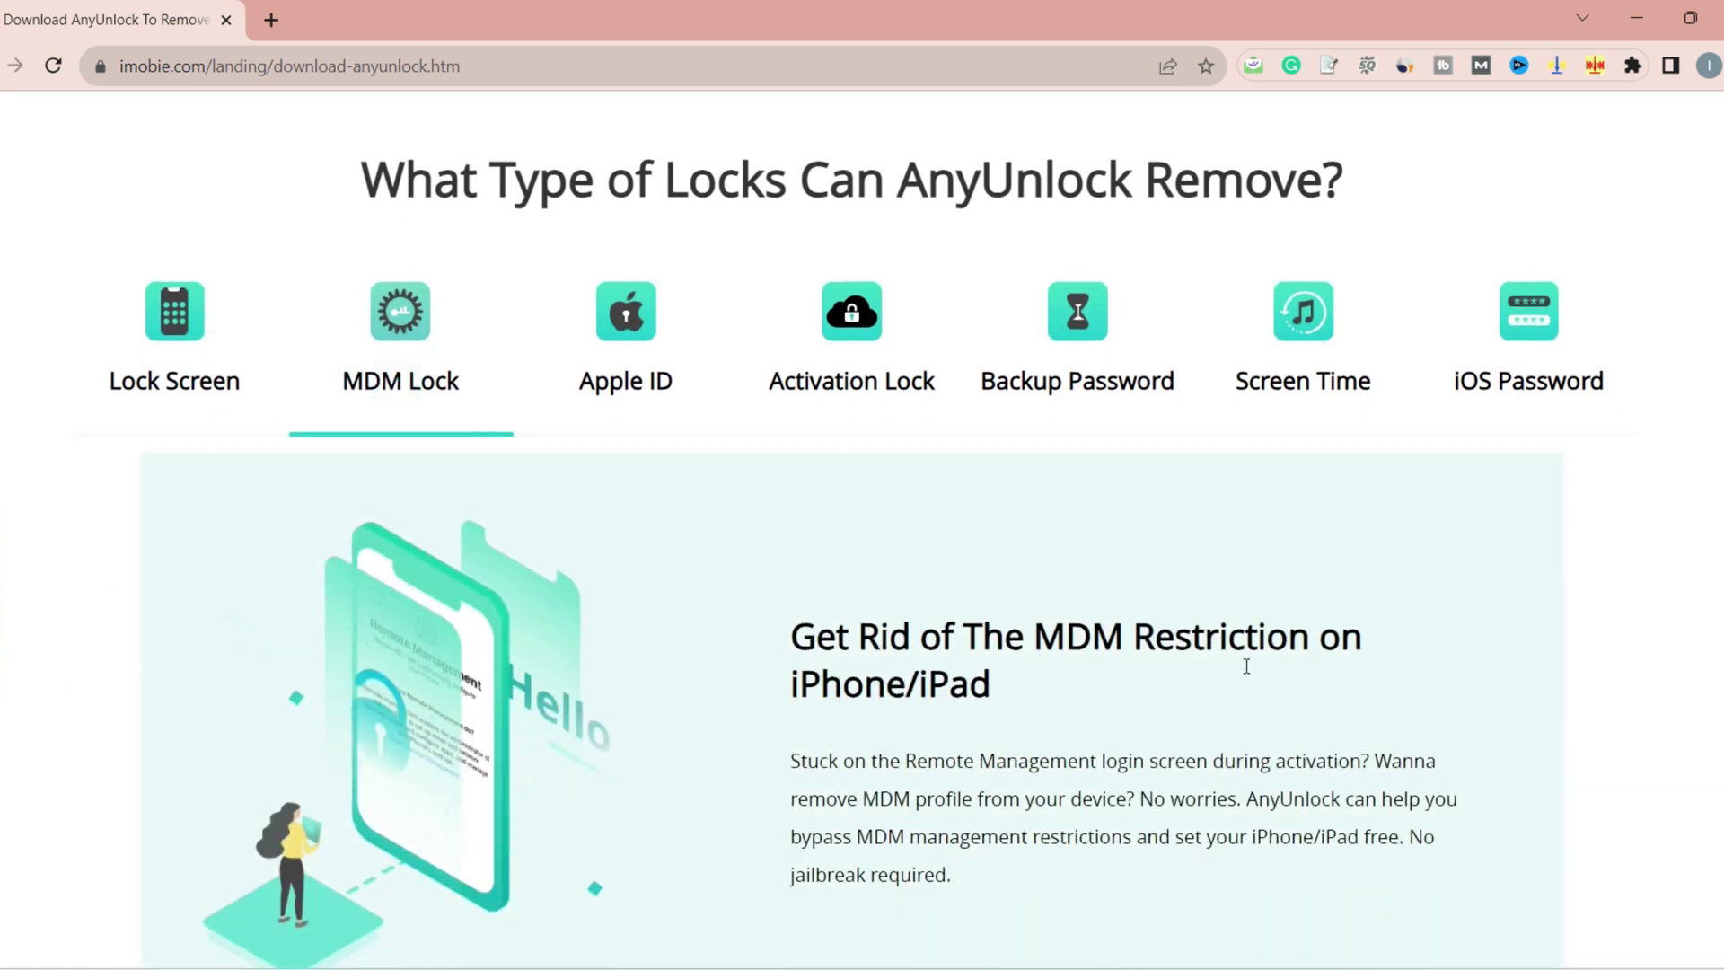
scroll(1246, 666, "down", 2)
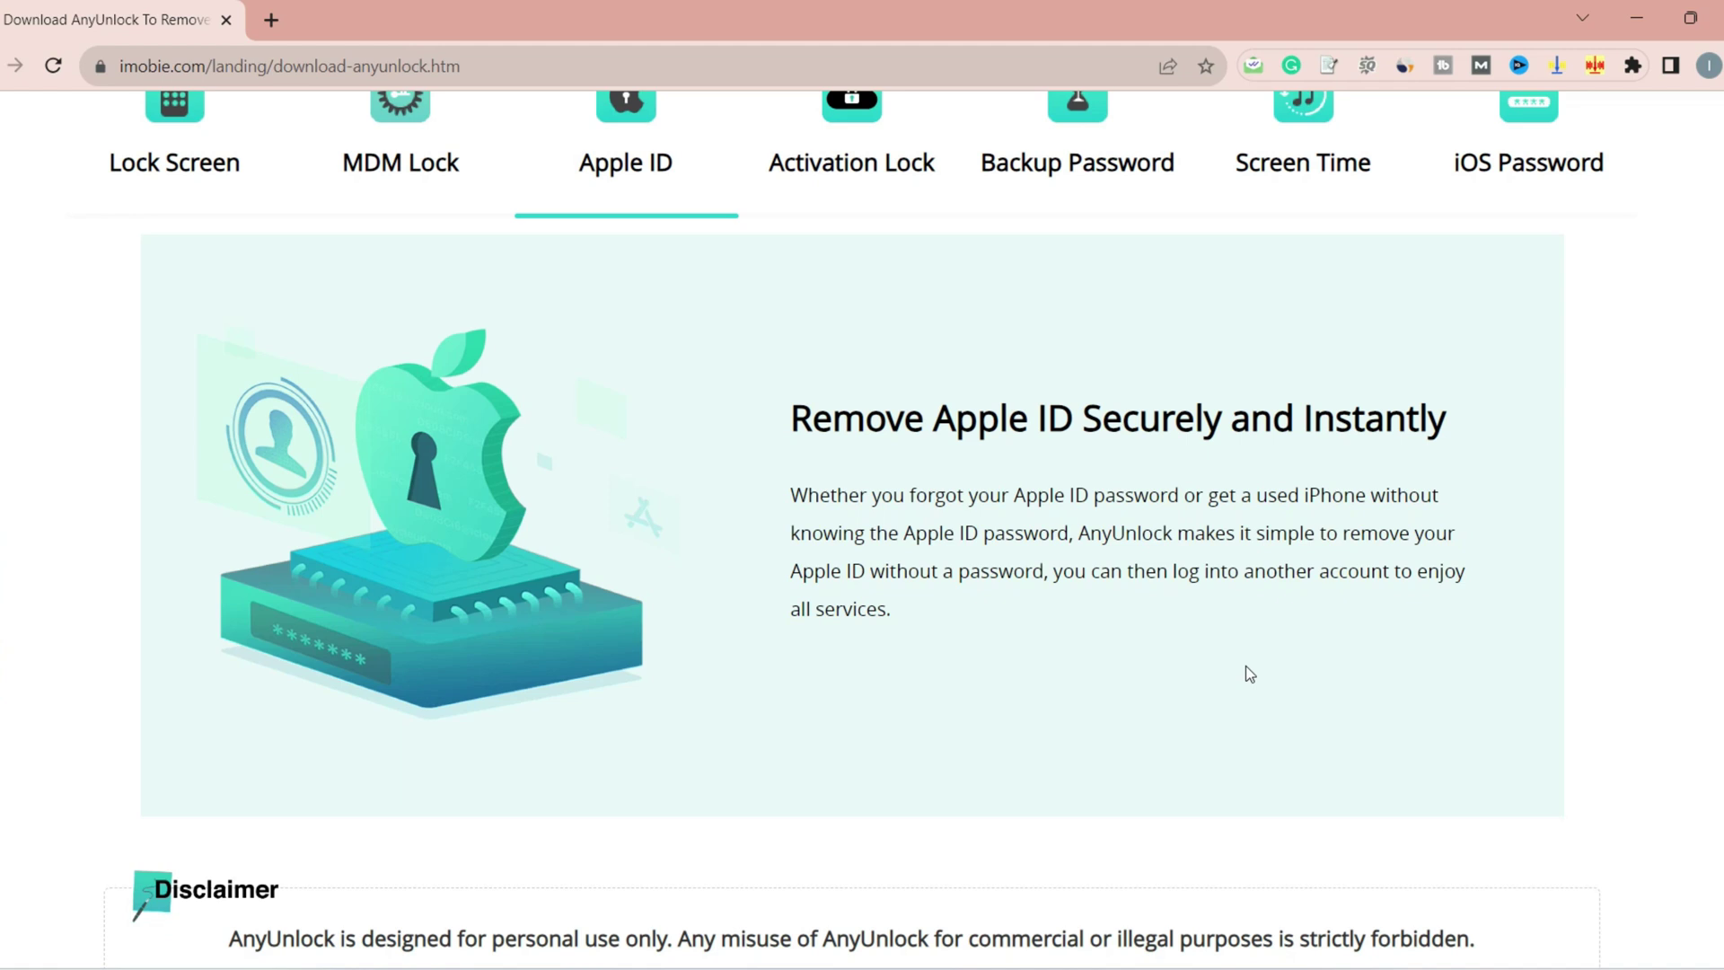
scroll(1246, 666, "down", 3)
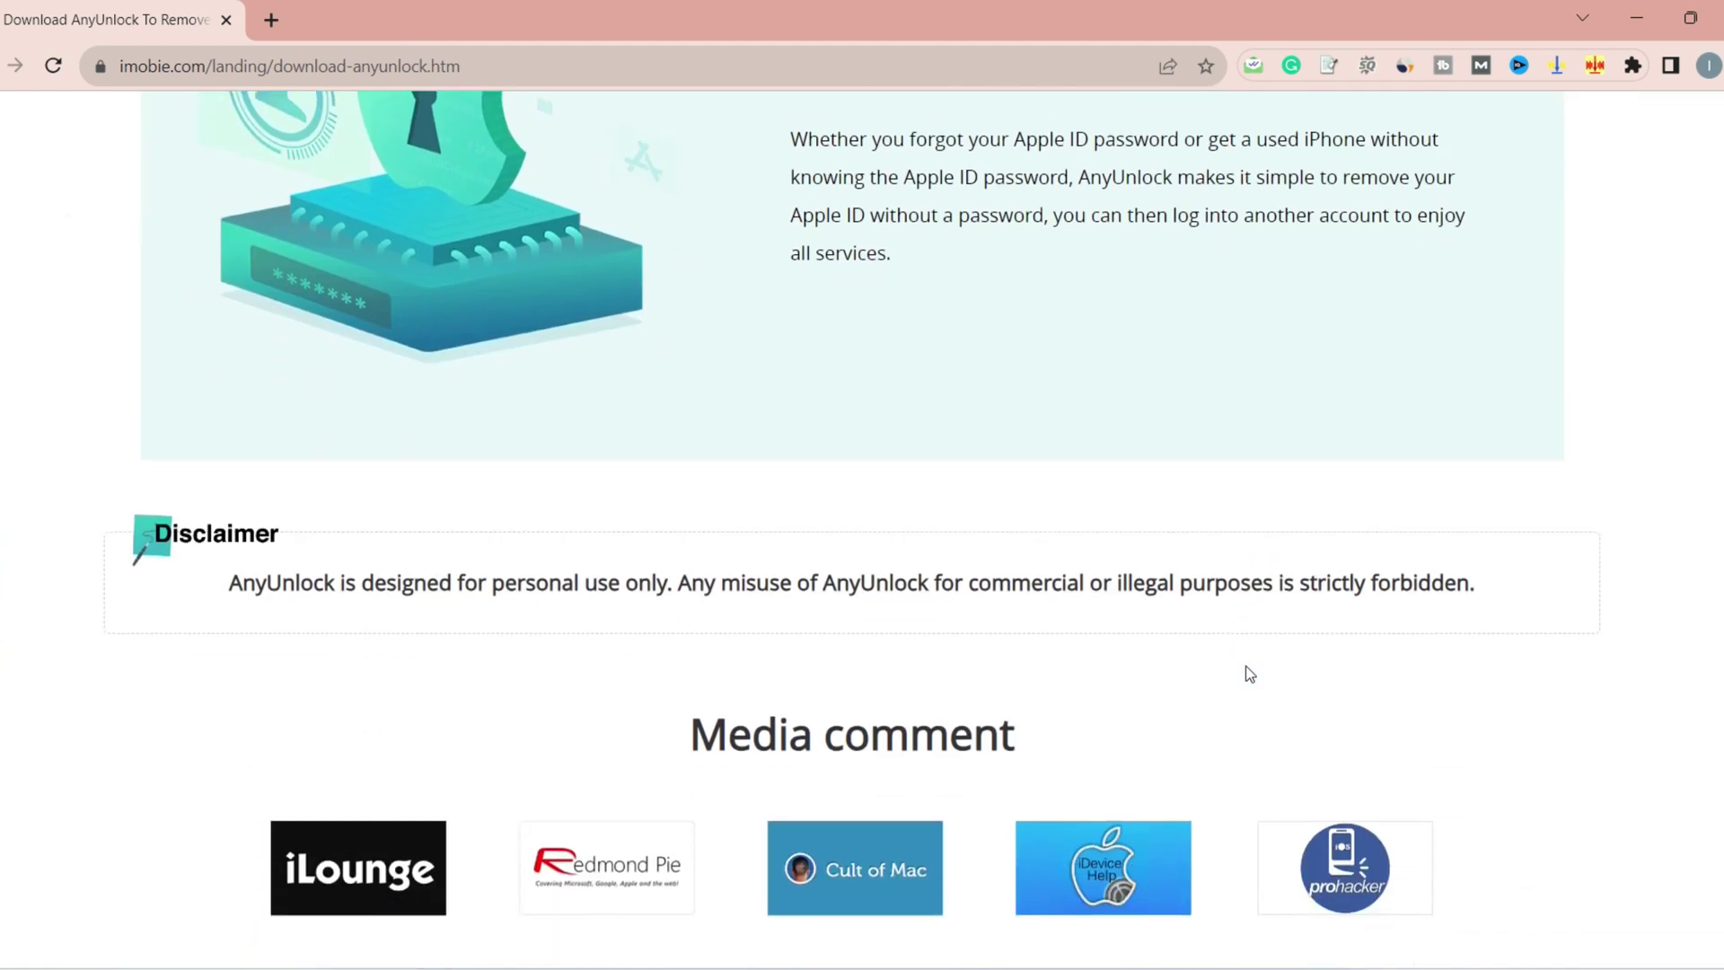
scroll(1246, 665, "down", 3)
scroll(1246, 665, "down", 3)
scroll(1247, 666, "down", 3)
scroll(1246, 665, "down", 3)
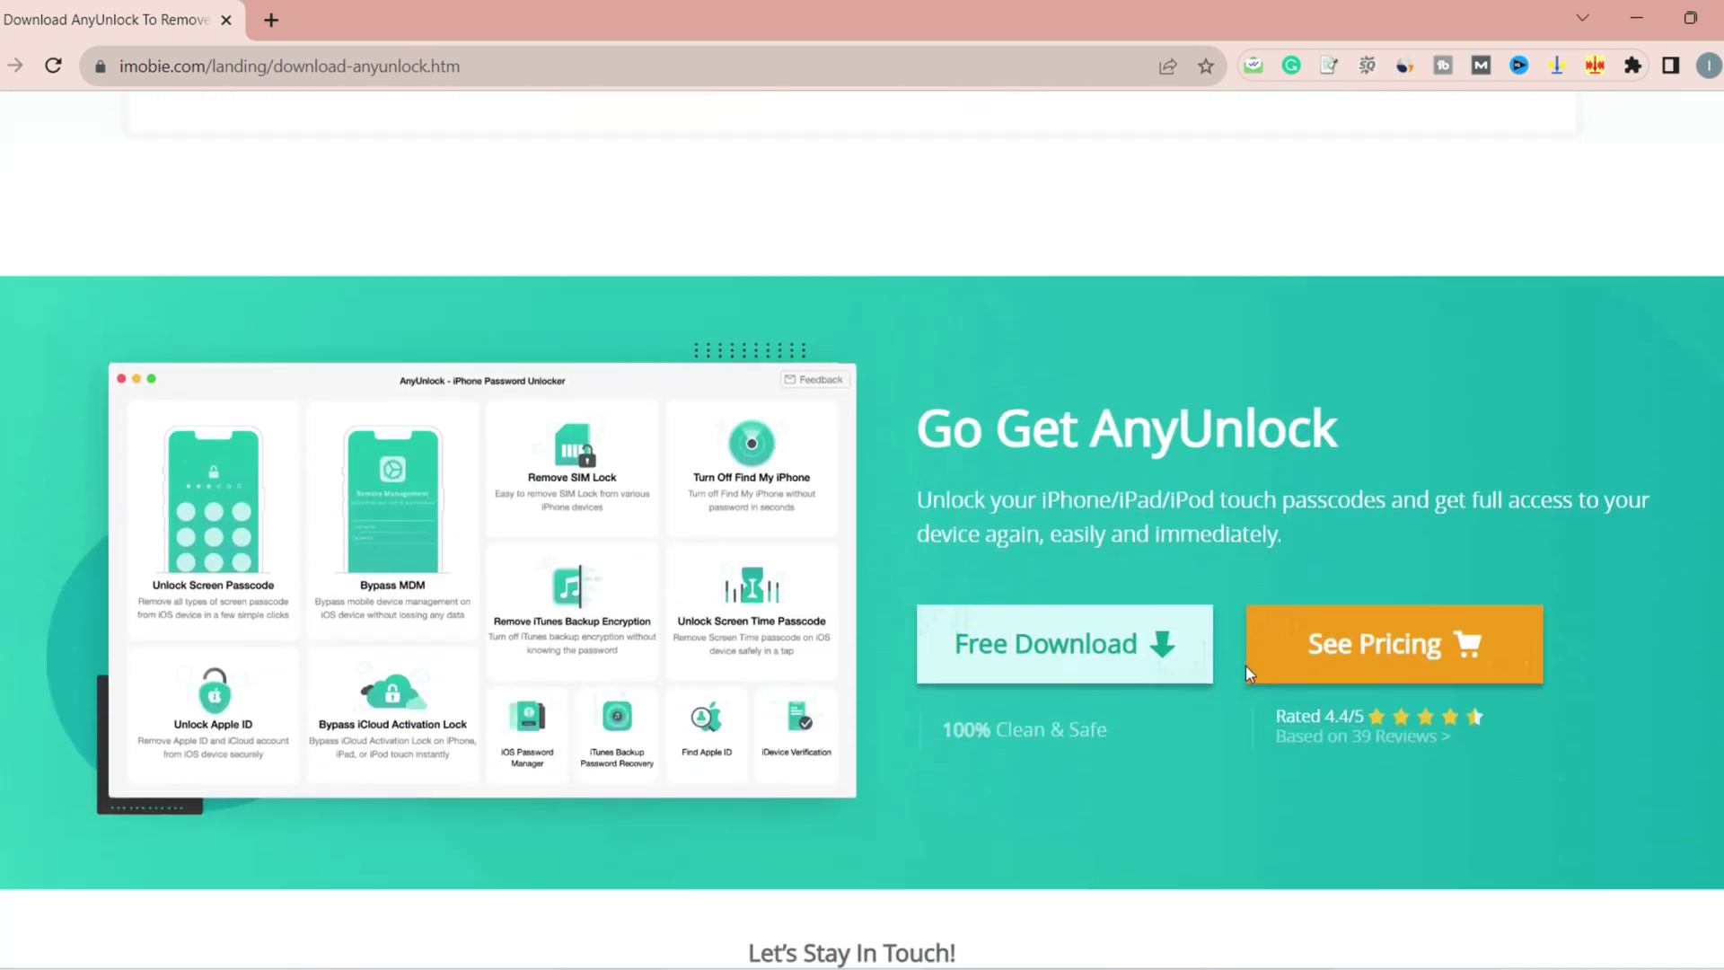
scroll(1247, 667, "down", 1)
scroll(1246, 665, "down", 2)
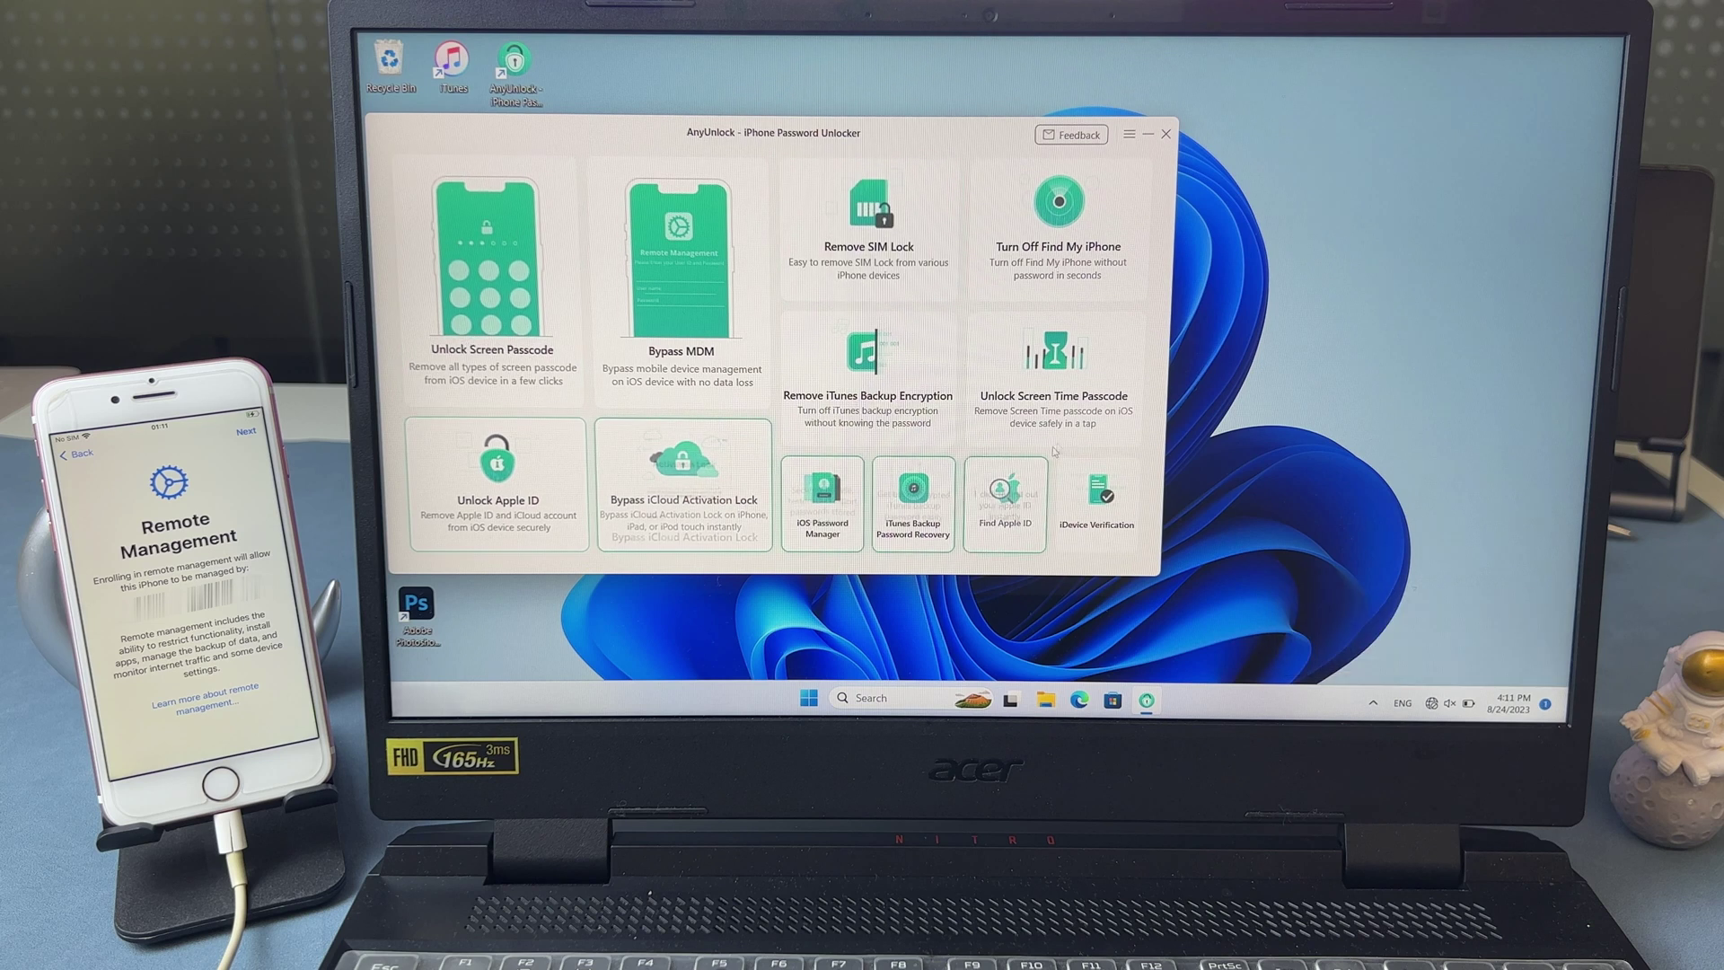
Launch Bypass MDM on the iPhone 7, confirming it shows Remote Management
left_click(725, 361)
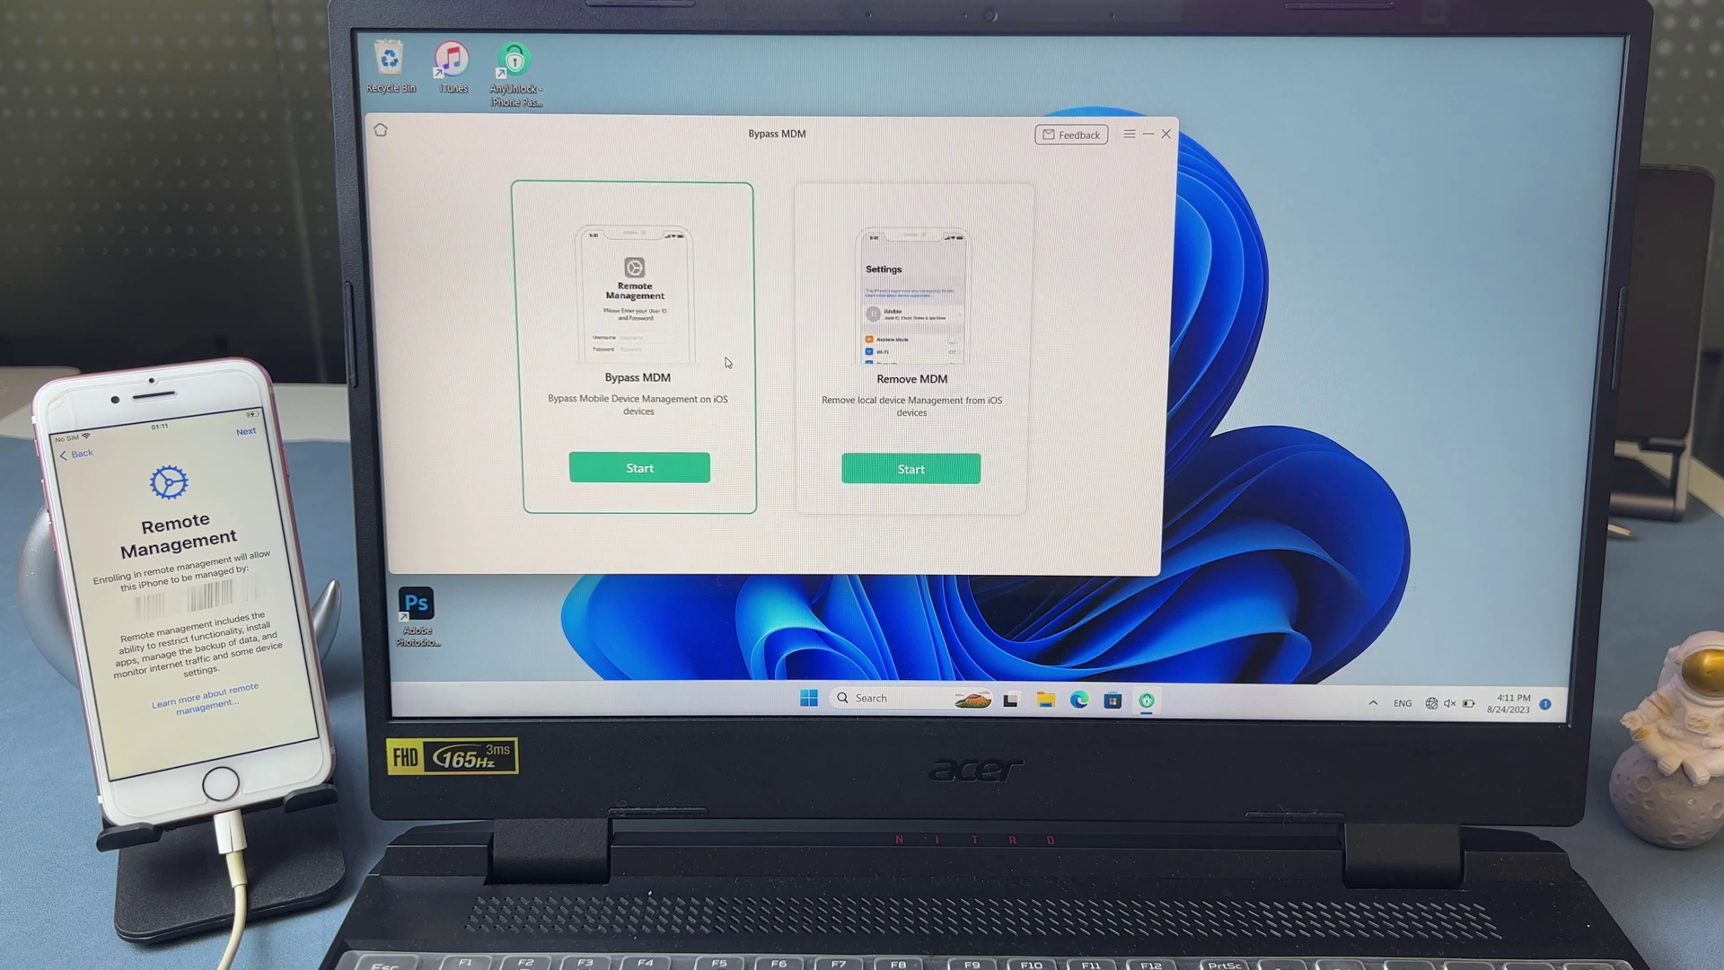
left_click(639, 468)
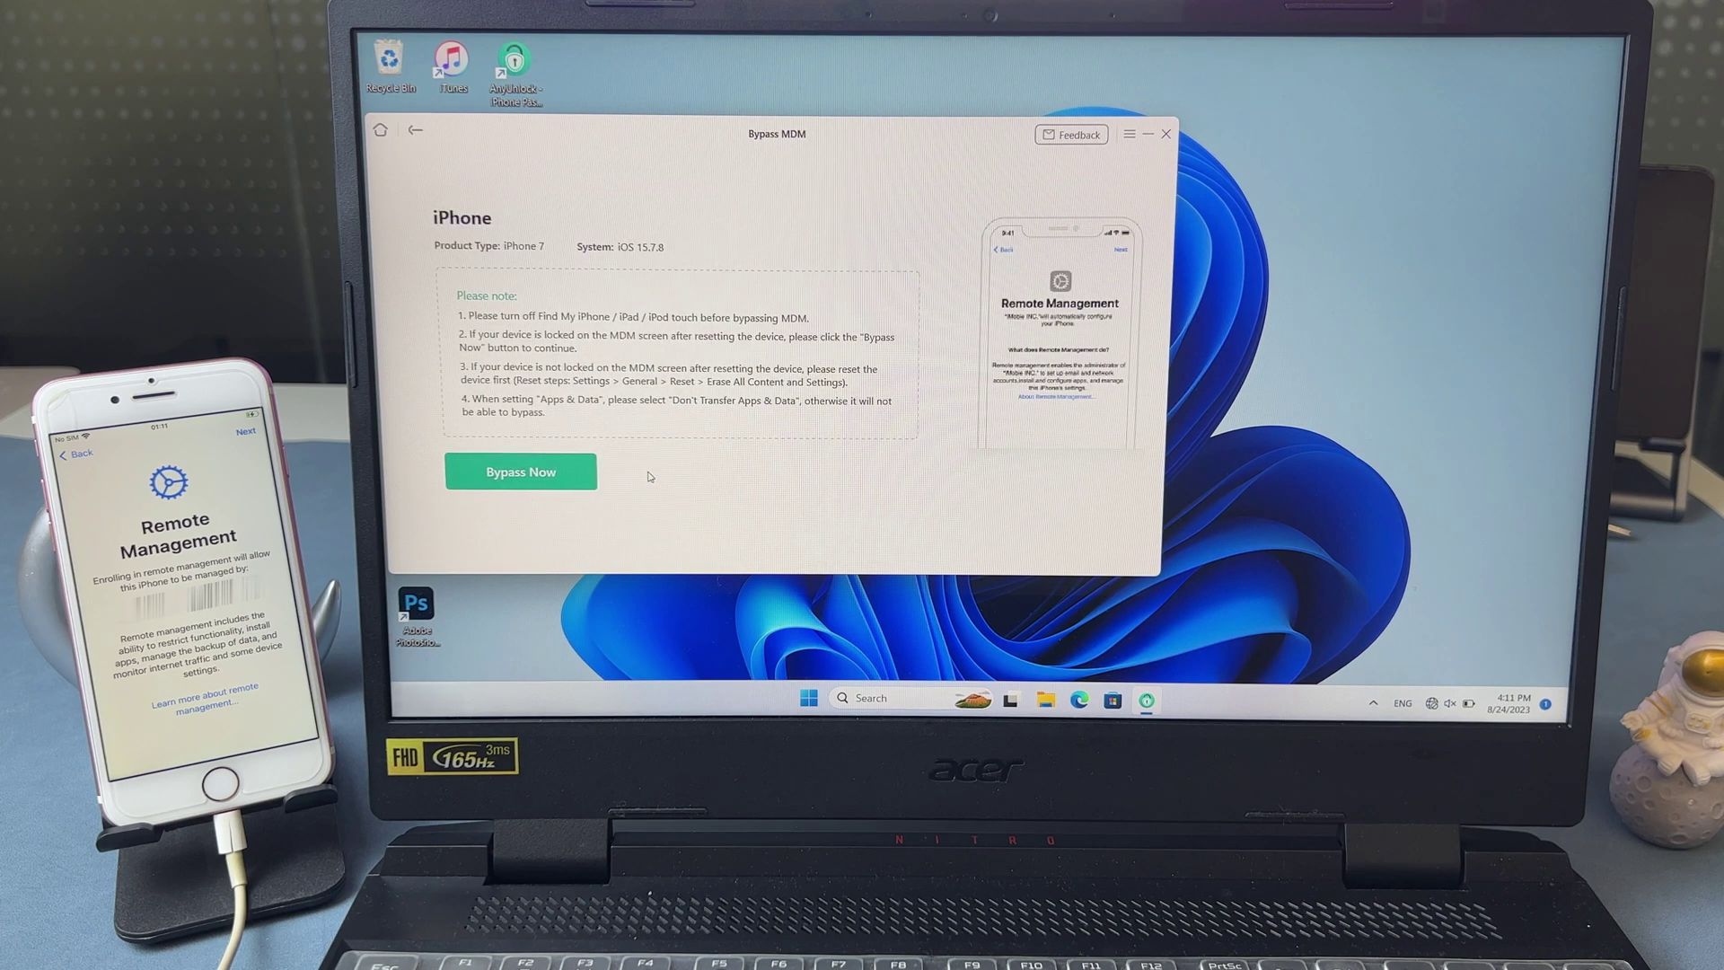
left_click(573, 473)
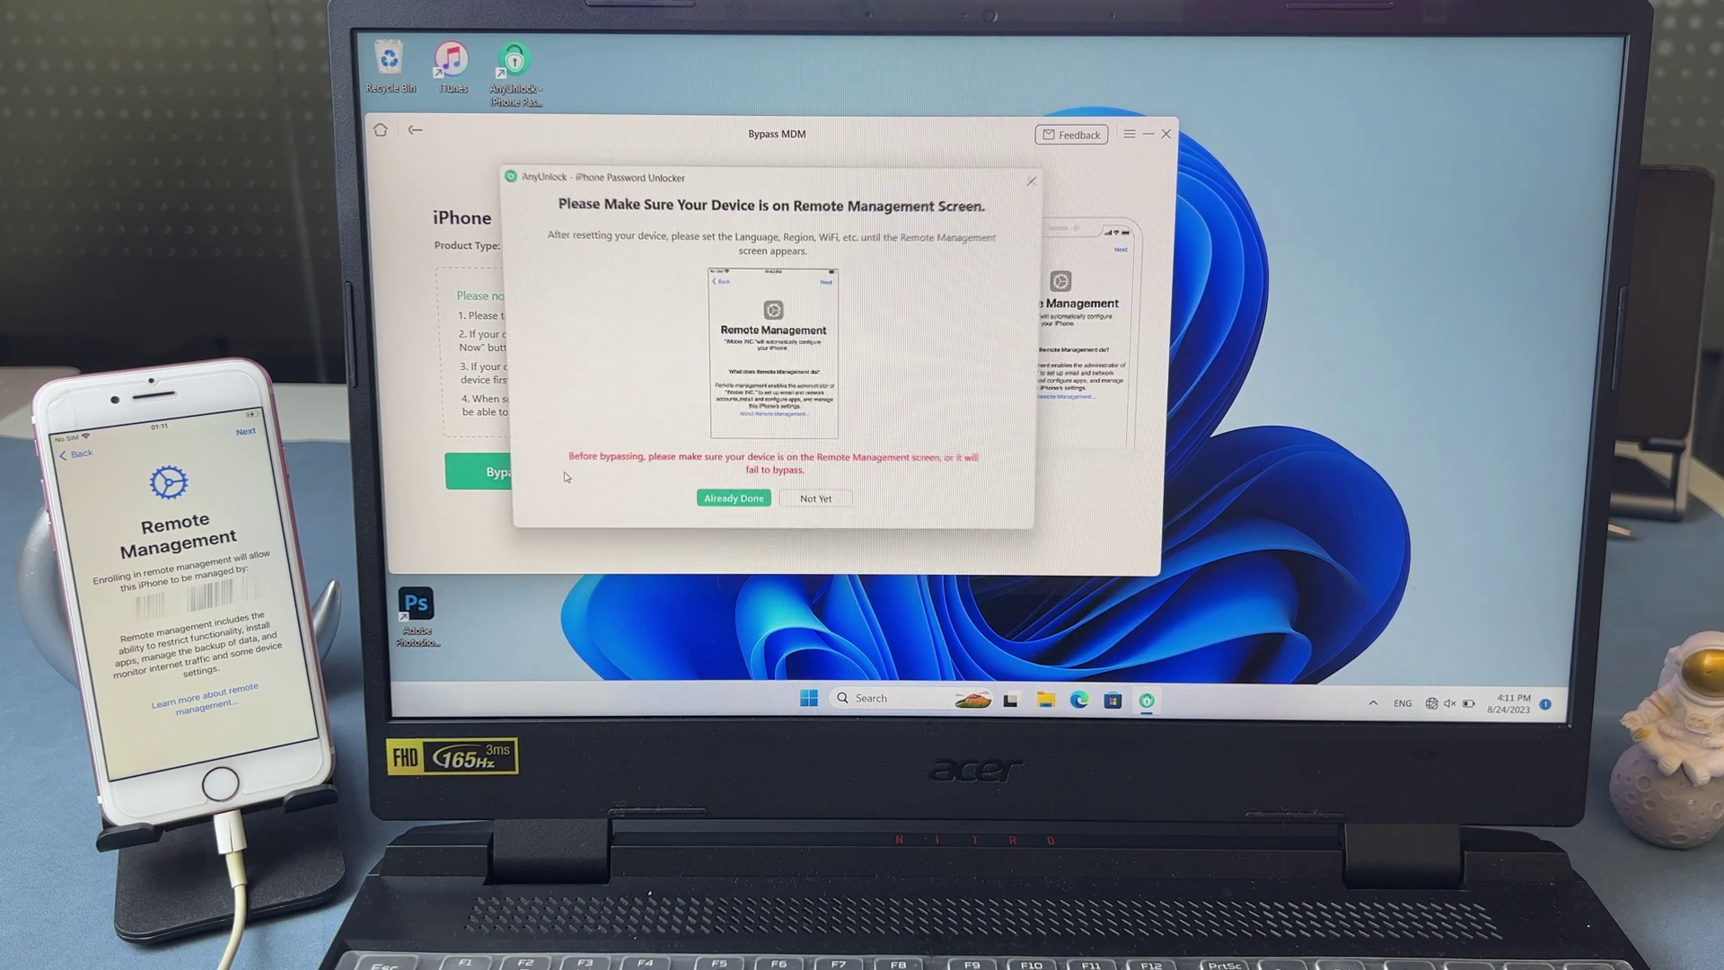
left_click(736, 505)
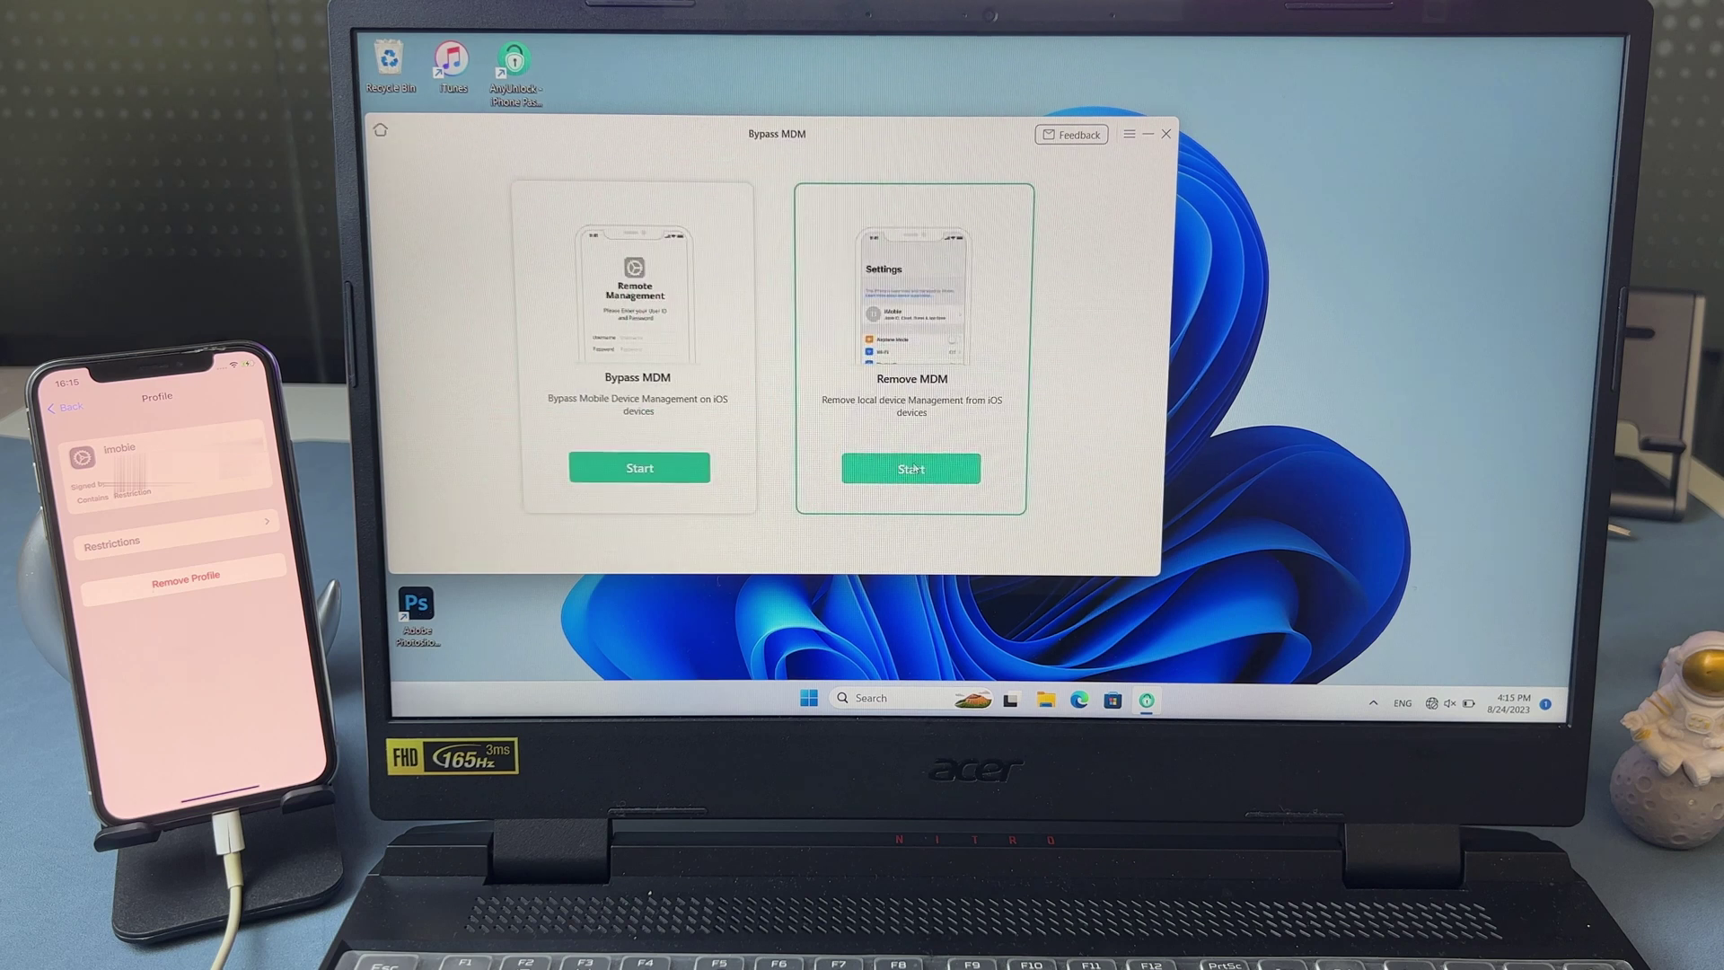
Start removing the local MDM profile from the iPhone X
left_click(915, 469)
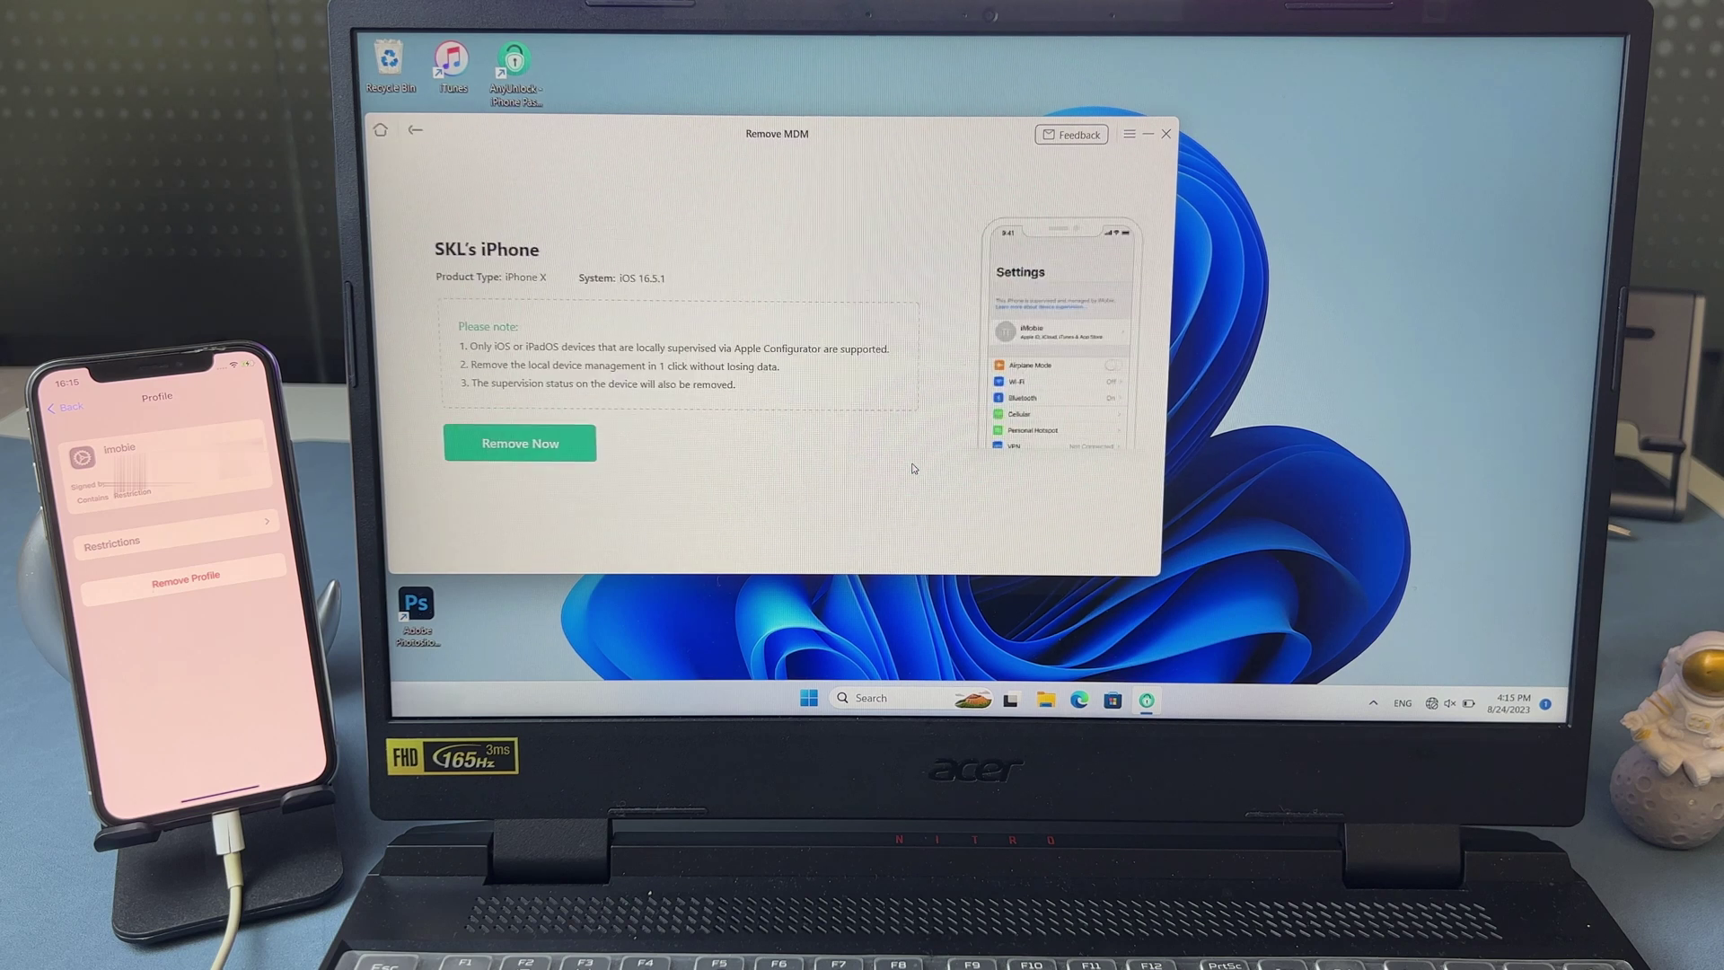
left_click(593, 455)
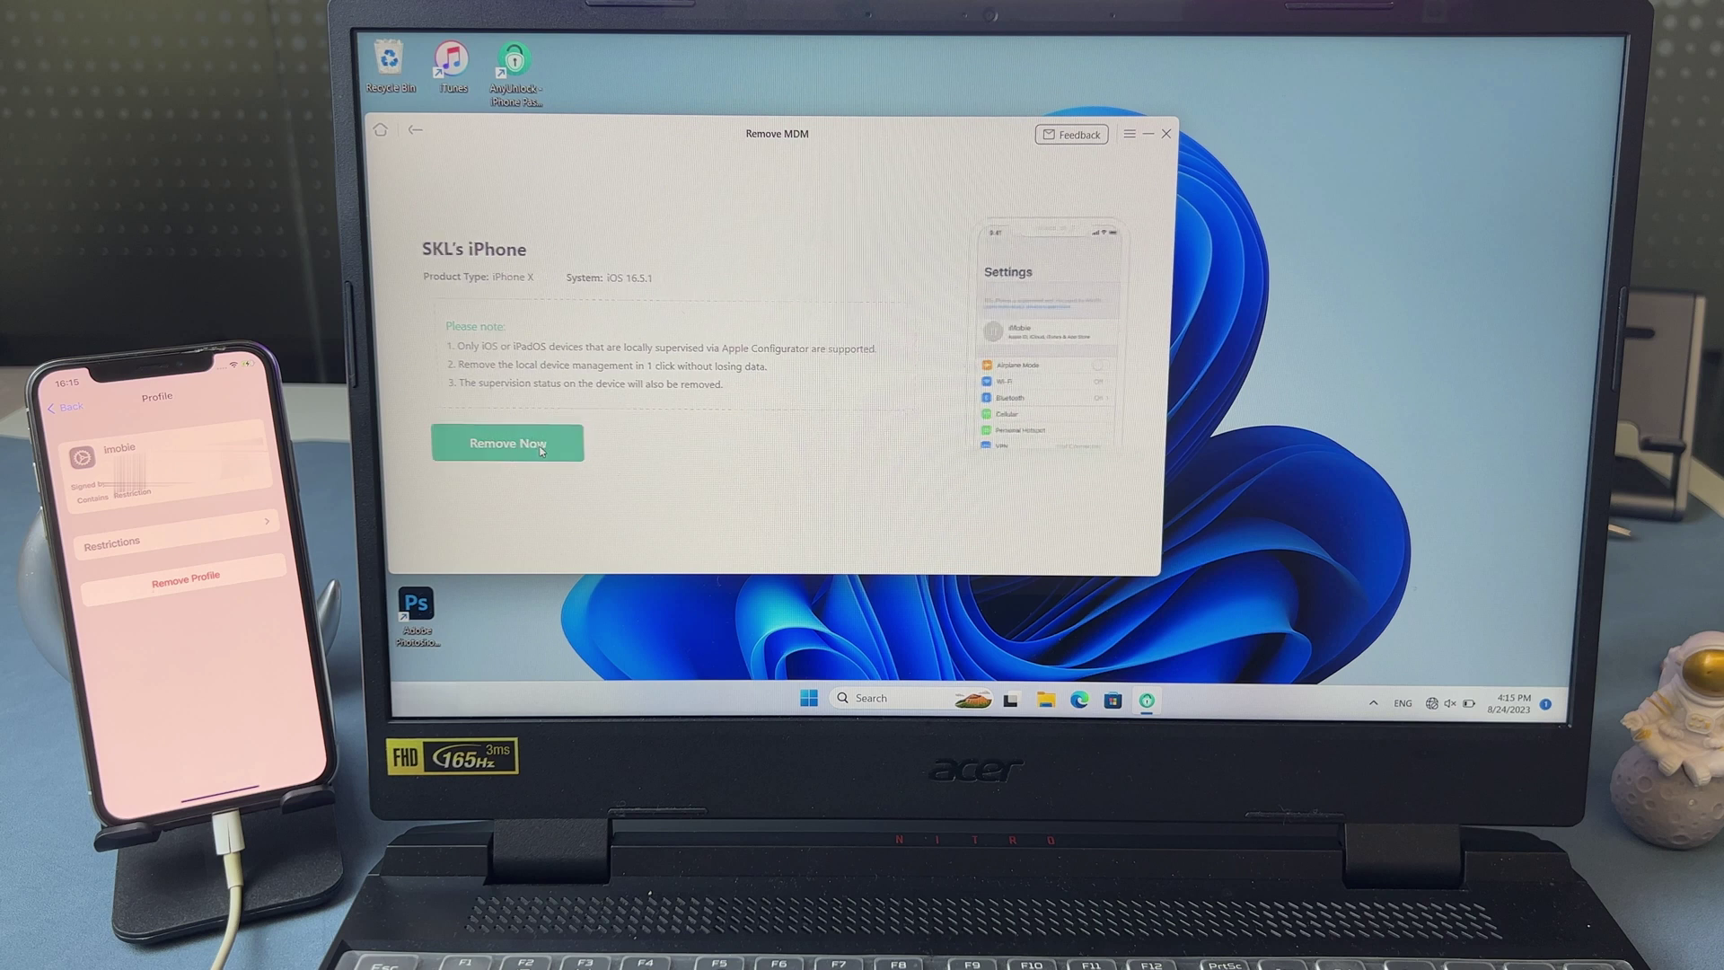